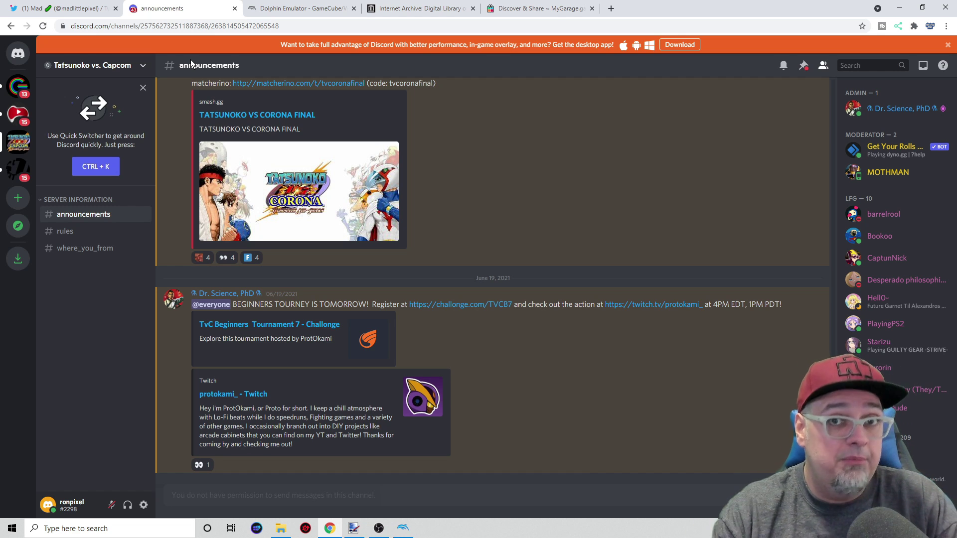
View the Dolphin Emulator website, and clear the browser, emulator and folder windows off the desktop.
{"action": "left_click", "coordinate": [305, 8]}
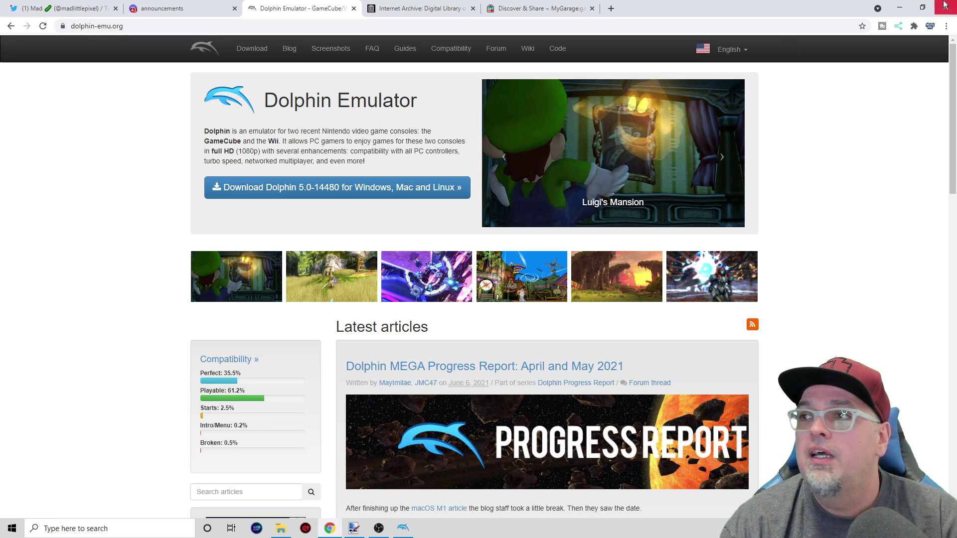
{"action": "left_click", "coordinate": [900, 7]}
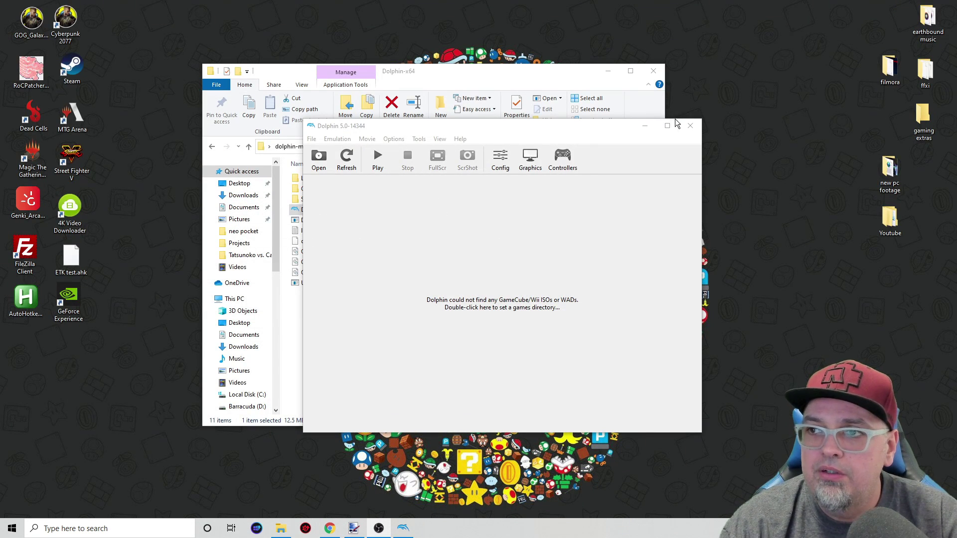
{"action": "left_click", "coordinate": [690, 126]}
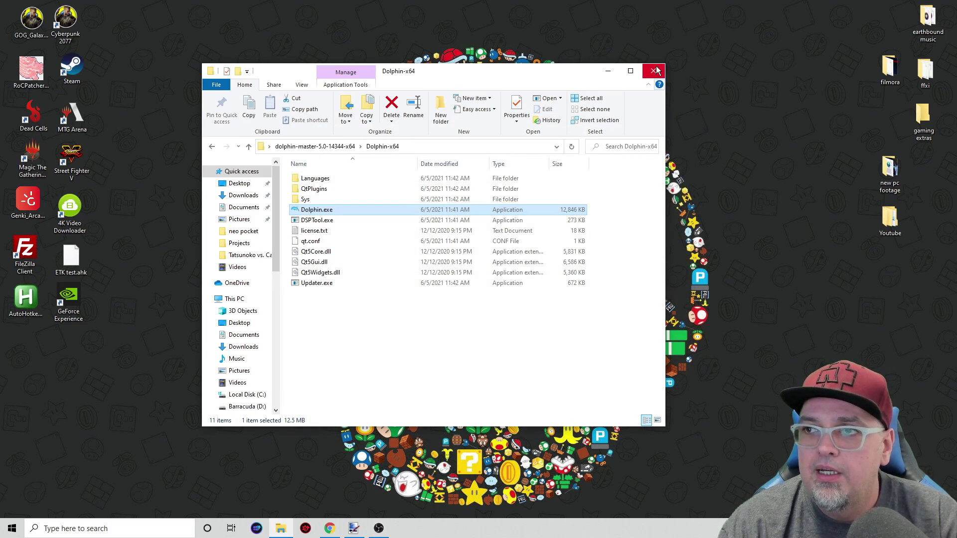
{"action": "left_click", "coordinate": [654, 71]}
Launch Dolphin.exe from the Dolphin-x64 folder inside the desktop folder dolphin-master-5.0-14344-x64.
{"action": "left_click", "coordinate": [518, 155]}
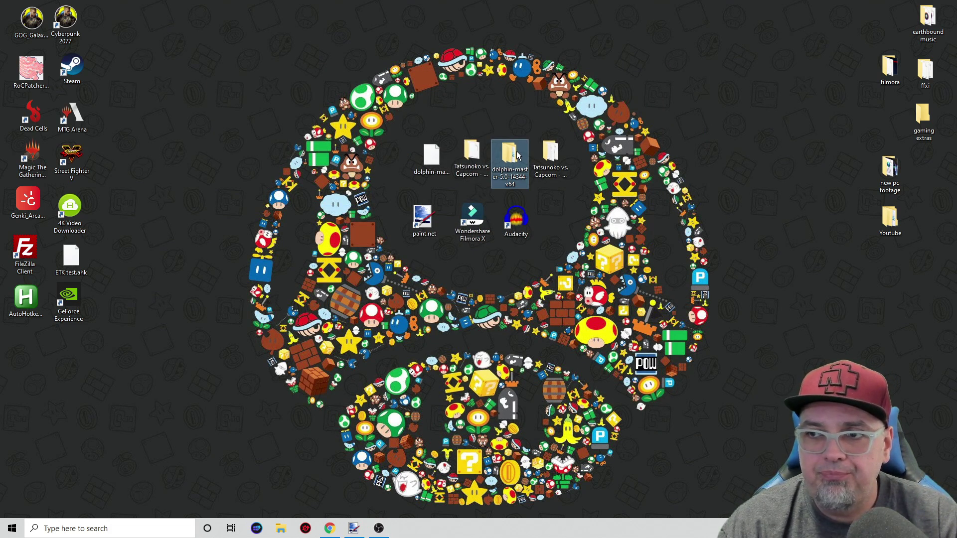
{"action": "double_click", "coordinate": [517, 155]}
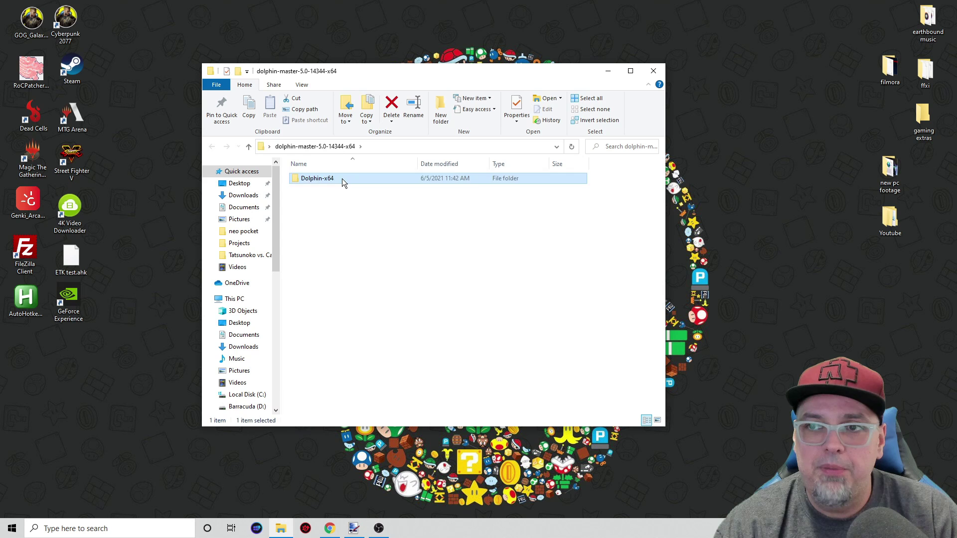
{"action": "double_click", "coordinate": [341, 180]}
{"action": "double_click", "coordinate": [323, 211]}
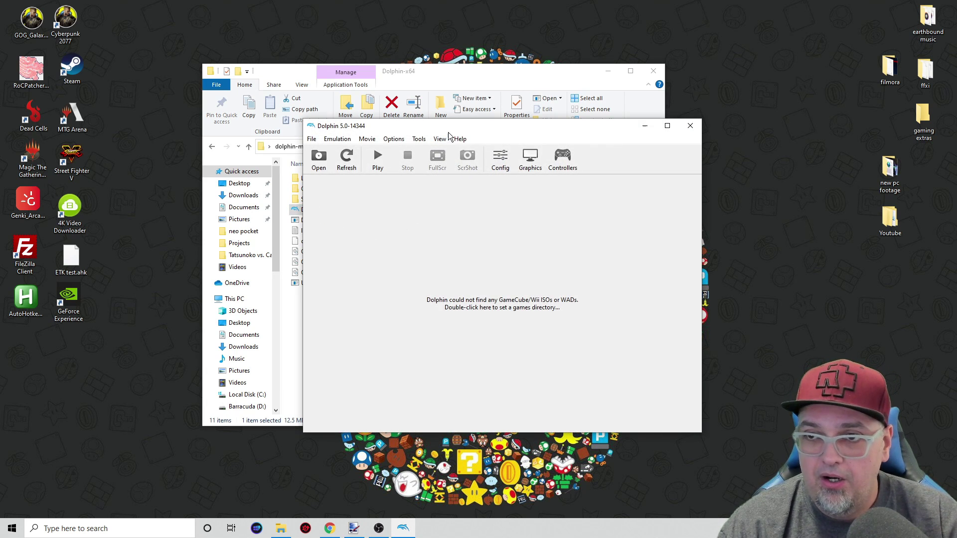
{"action": "left_click_drag", "start_coordinate": [455, 129], "coordinate": [395, 119]}
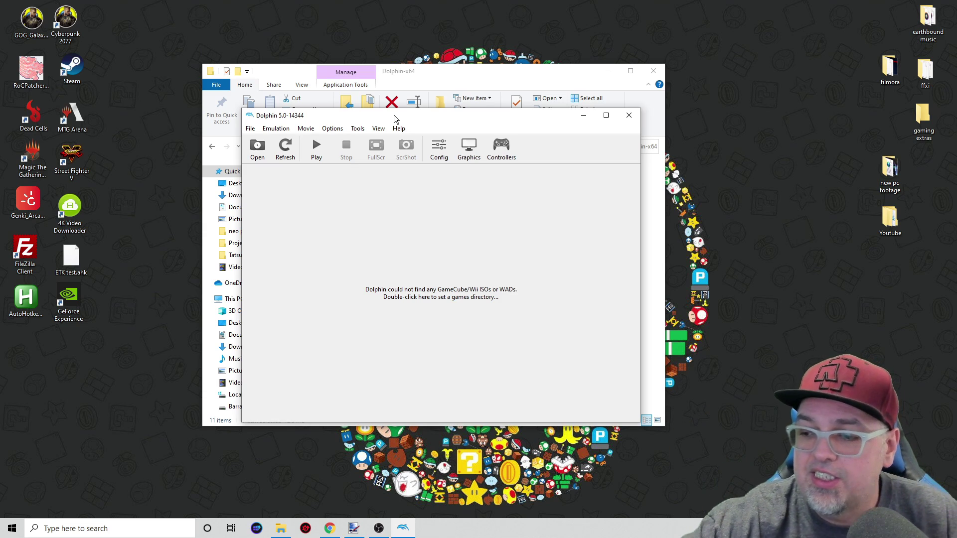
Select DInput/0/USB Gamepad as the device for the GameCube controller at port 1 and close the controller settings.
{"action": "left_click", "coordinate": [357, 128]}
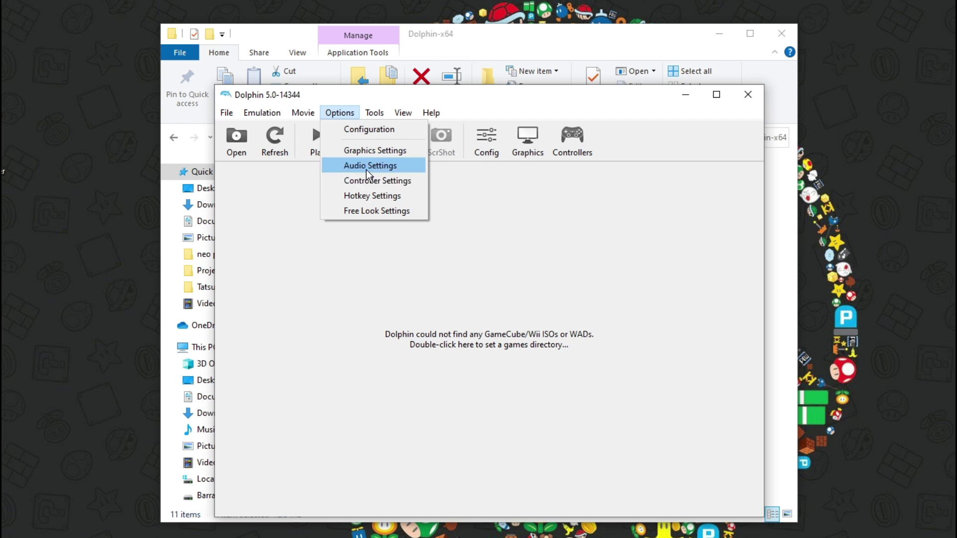
{"action": "left_click", "coordinate": [377, 182]}
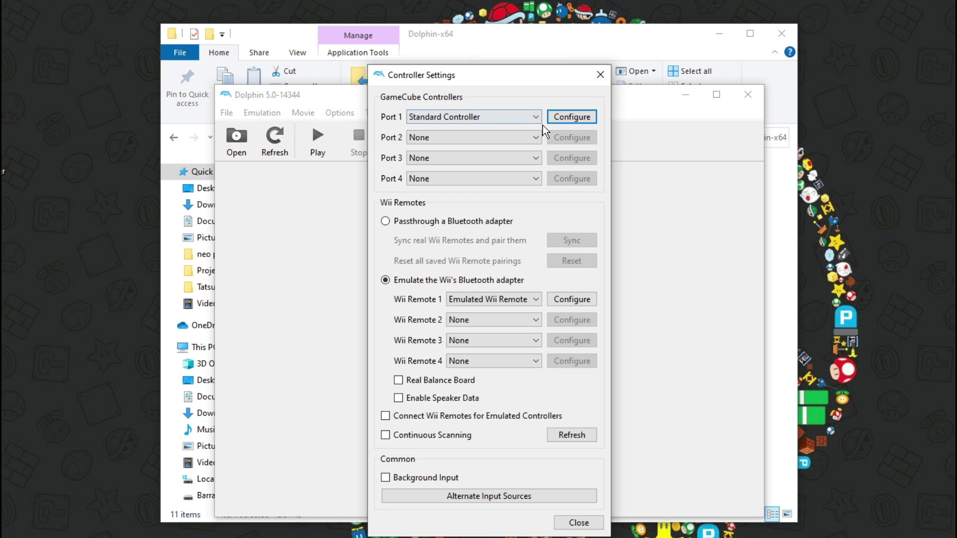
{"action": "left_click", "coordinate": [573, 119]}
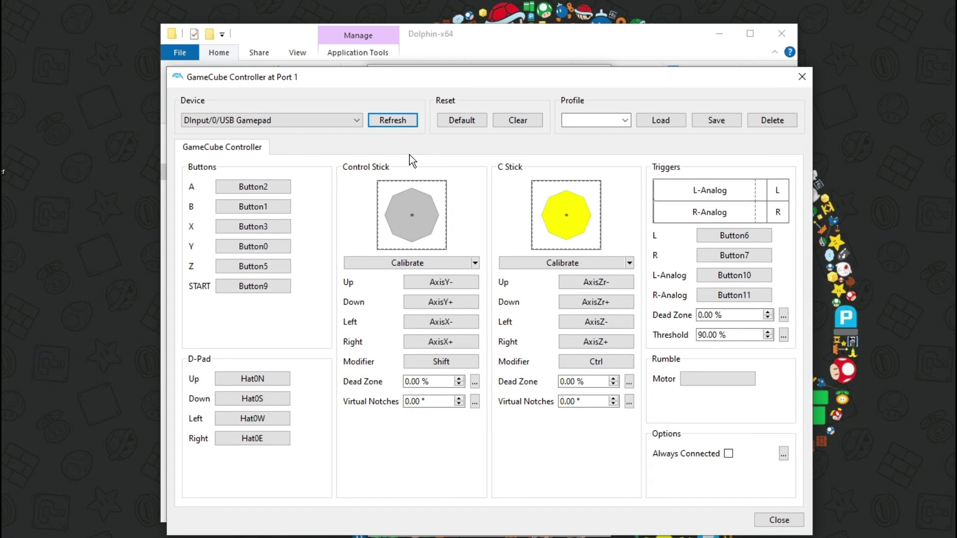
{"action": "left_click", "coordinate": [338, 121]}
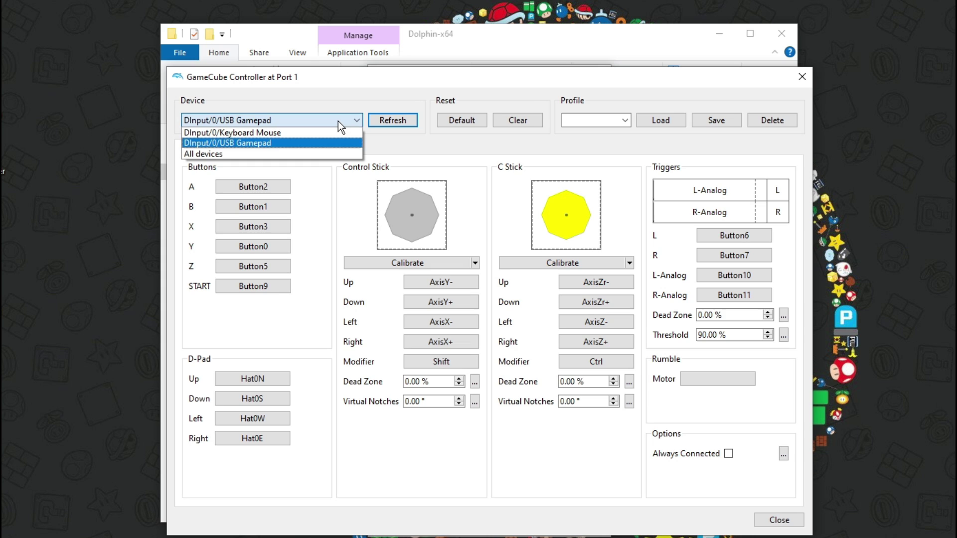
{"action": "left_click", "coordinate": [266, 145]}
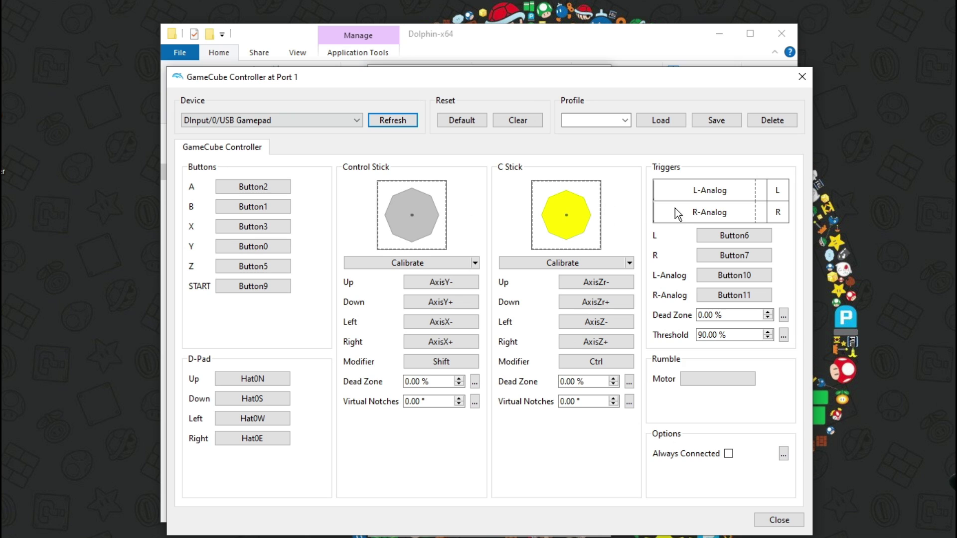
{"action": "left_click", "coordinate": [767, 521]}
{"action": "left_click", "coordinate": [766, 521]}
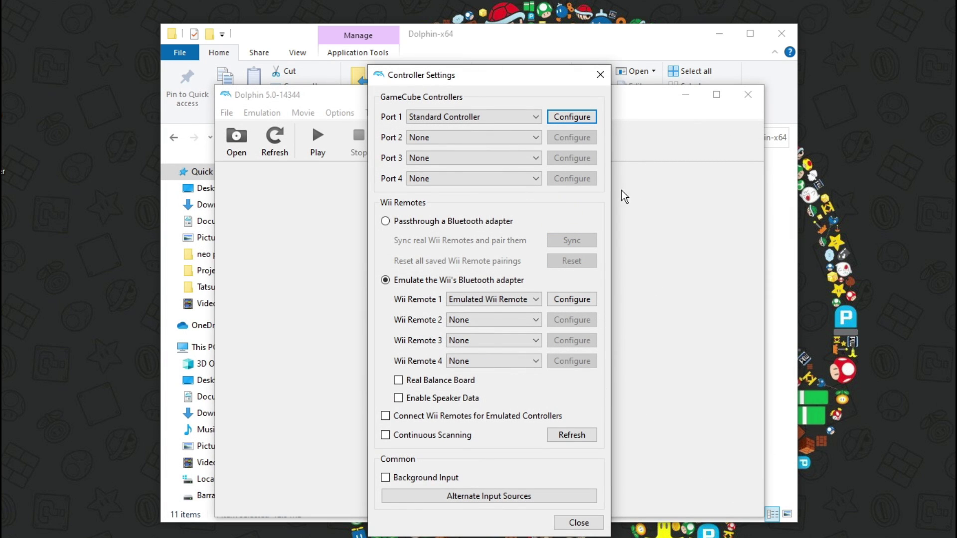
{"action": "left_click", "coordinate": [600, 75]}
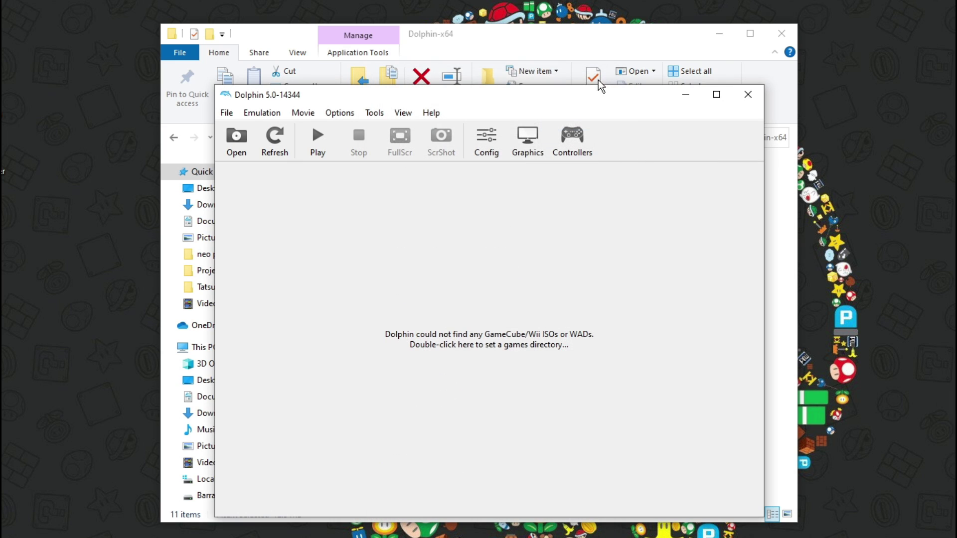
Set the graphics backend to Direct3D 12 and the adapter to NVIDIA GeForce RTX 3070.
{"action": "left_click", "coordinate": [530, 144]}
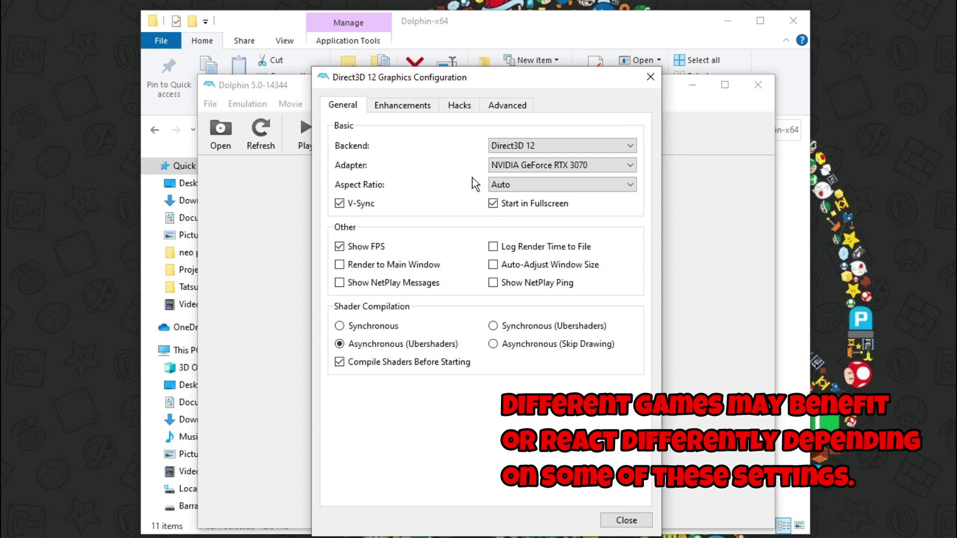
{"action": "left_click", "coordinate": [519, 145]}
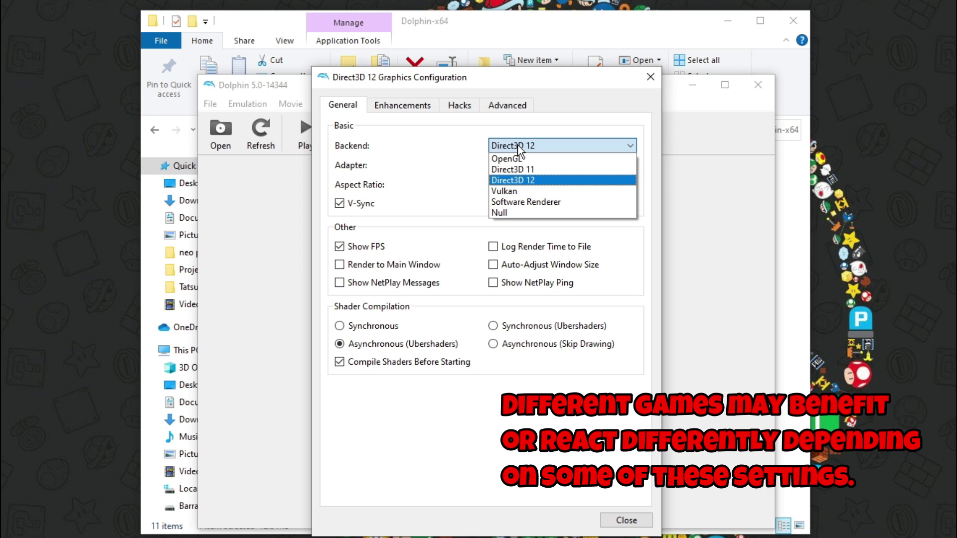
{"action": "left_click", "coordinate": [531, 184]}
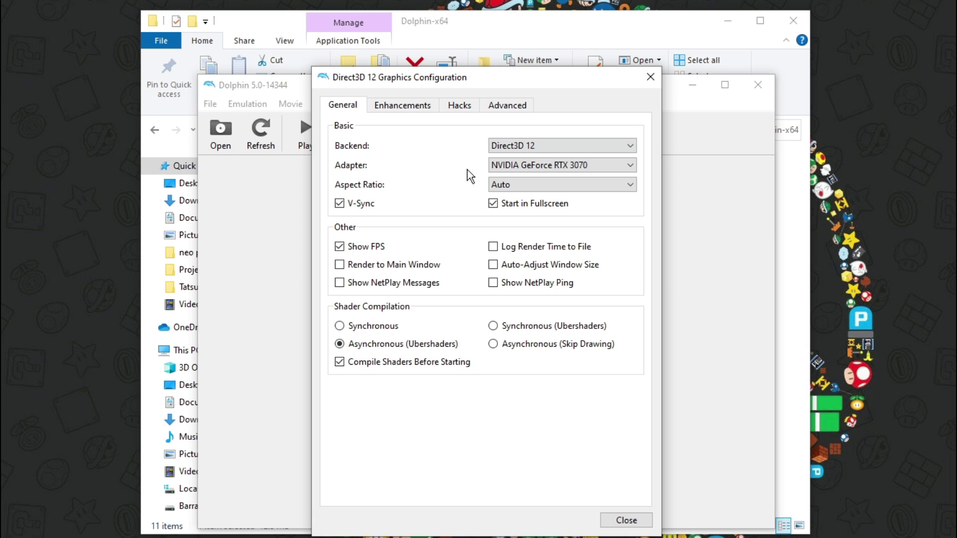
{"action": "left_click", "coordinate": [515, 169]}
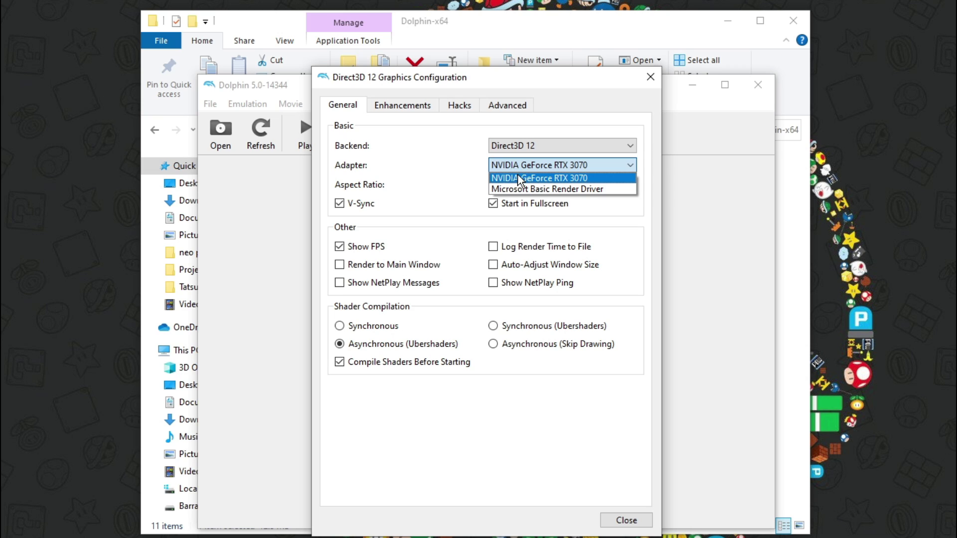
{"action": "left_click", "coordinate": [520, 183]}
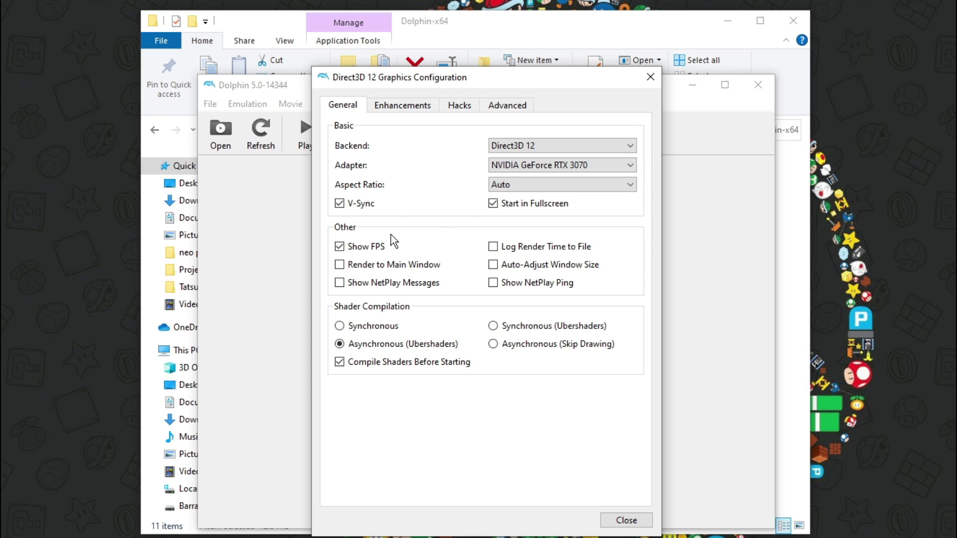
Examine the available backends and the descriptions of the display and shader compilation options in the general graphics settings.
{"action": "left_click", "coordinate": [536, 147]}
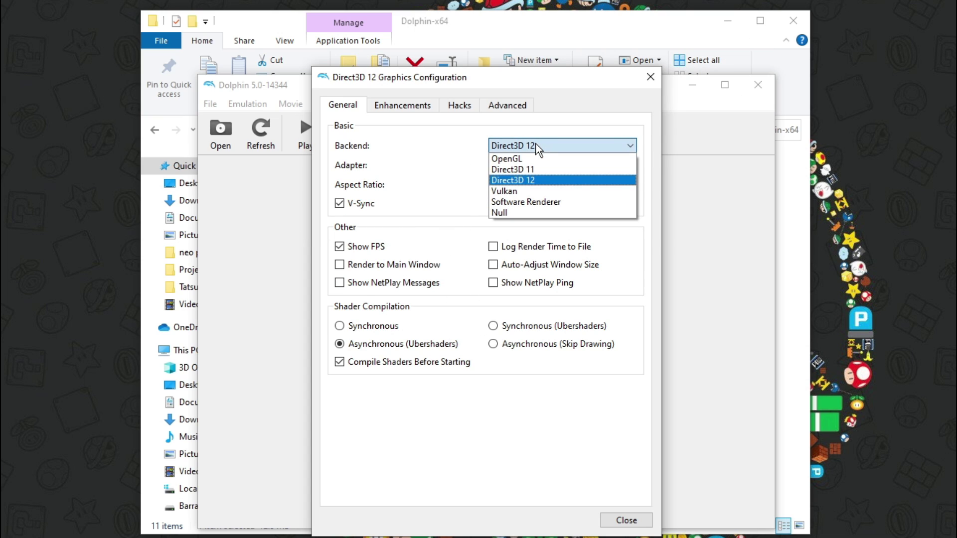
{"action": "left_click", "coordinate": [538, 147]}
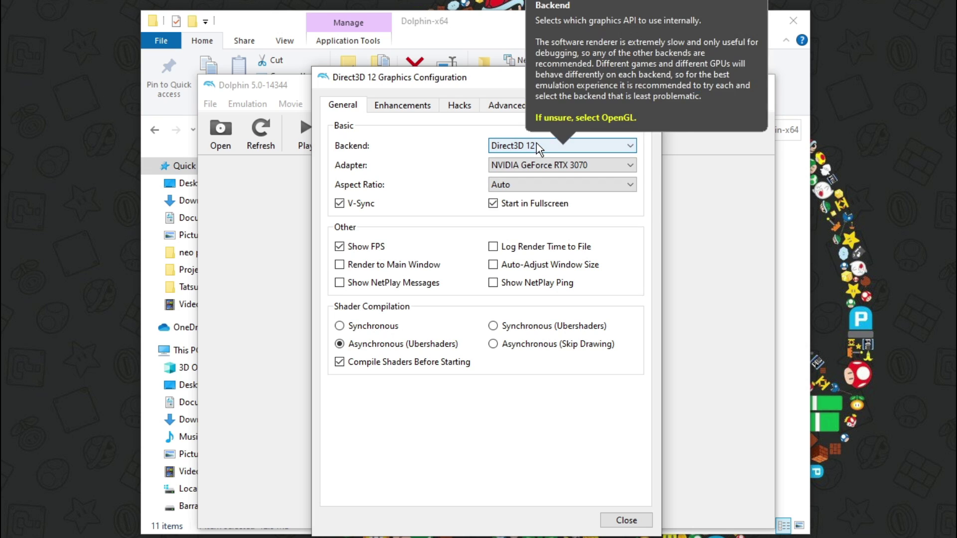
{"action": "mouse_move", "coordinate": [425, 209]}
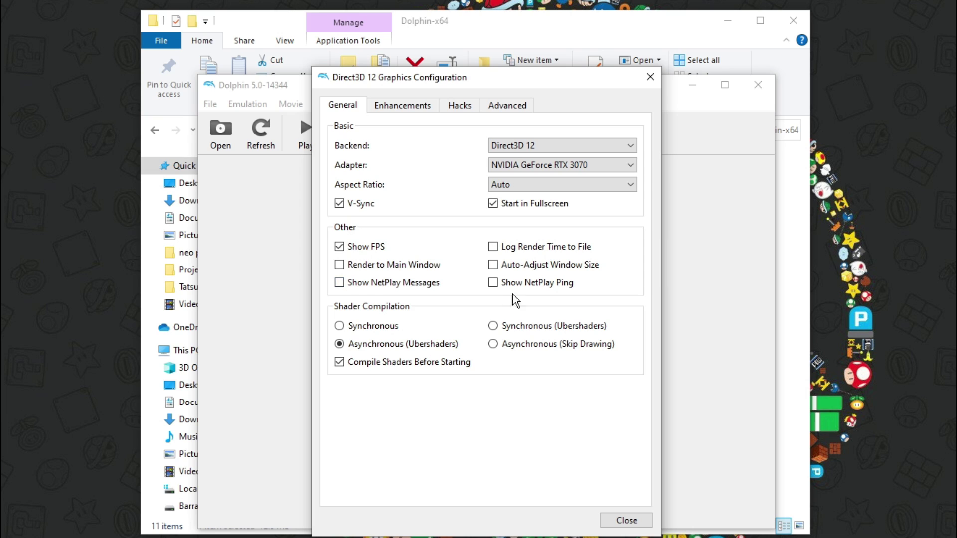
{"action": "mouse_move", "coordinate": [509, 282]}
{"action": "mouse_move", "coordinate": [462, 344]}
{"action": "mouse_move", "coordinate": [549, 330]}
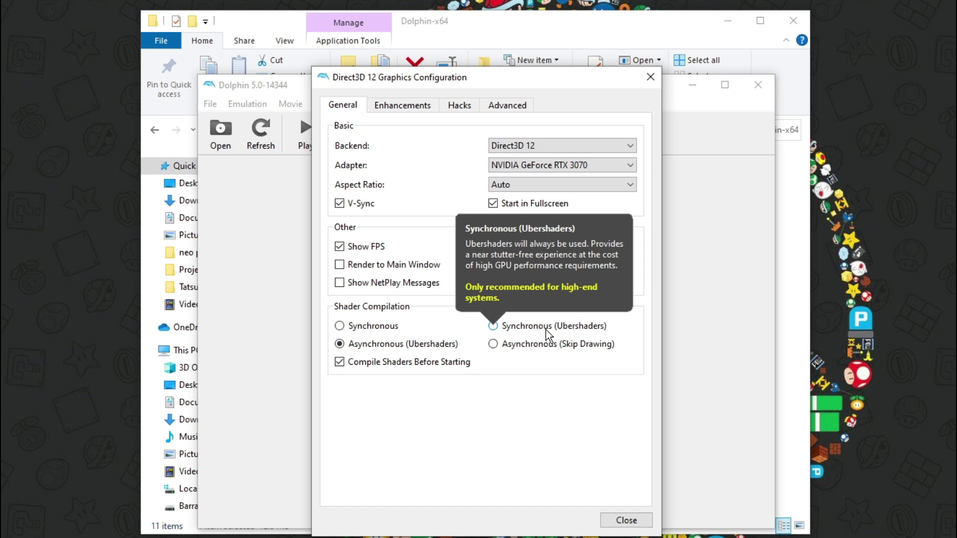
{"action": "mouse_move", "coordinate": [388, 345]}
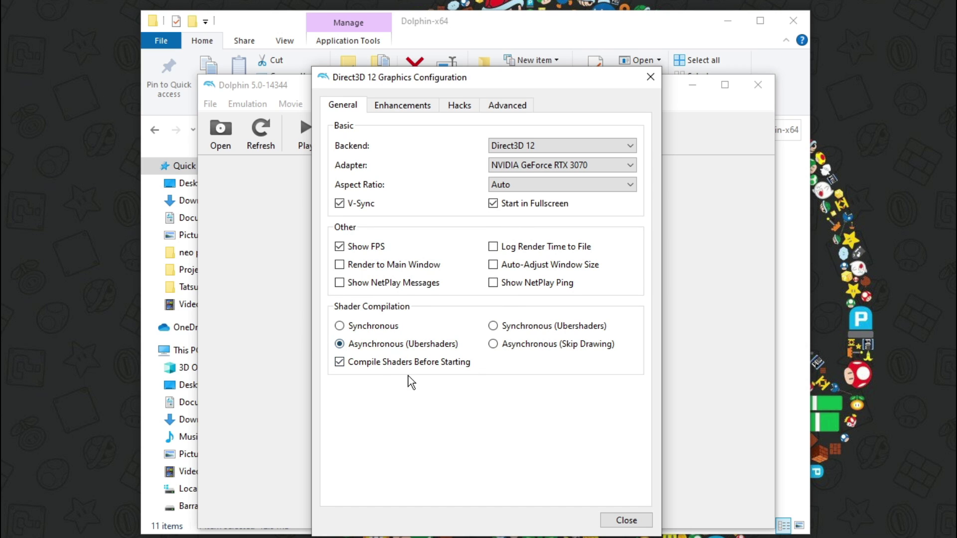
{"action": "mouse_move", "coordinate": [377, 372]}
Review the choices for internal resolution, anti-aliasing and anisotropic filtering in the graphics enhancements.
{"action": "left_click", "coordinate": [419, 110]}
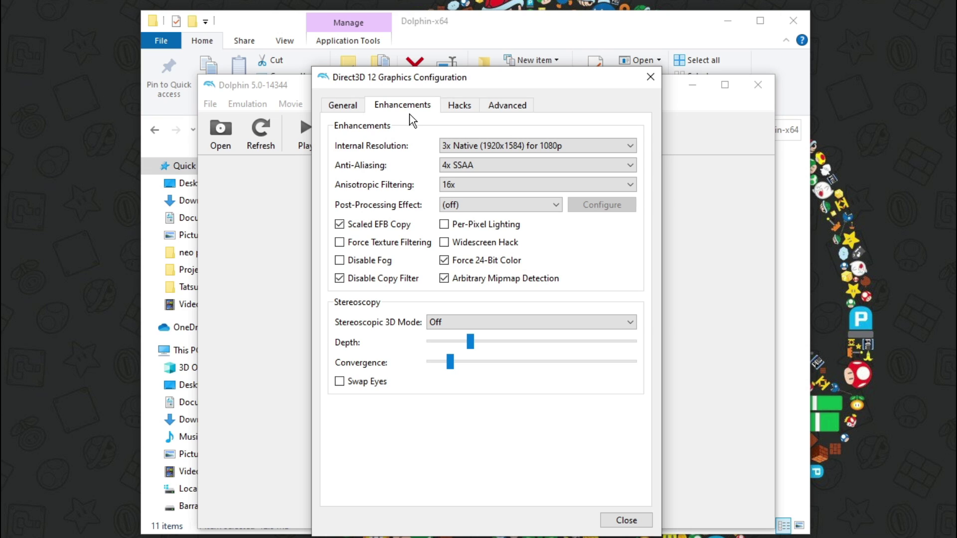
{"action": "left_click", "coordinate": [492, 148]}
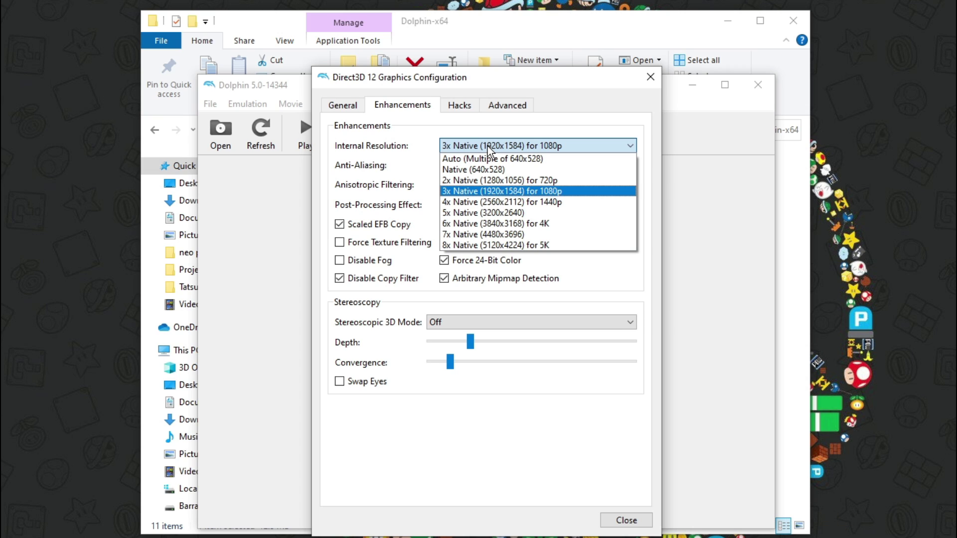
{"action": "left_click", "coordinate": [357, 186]}
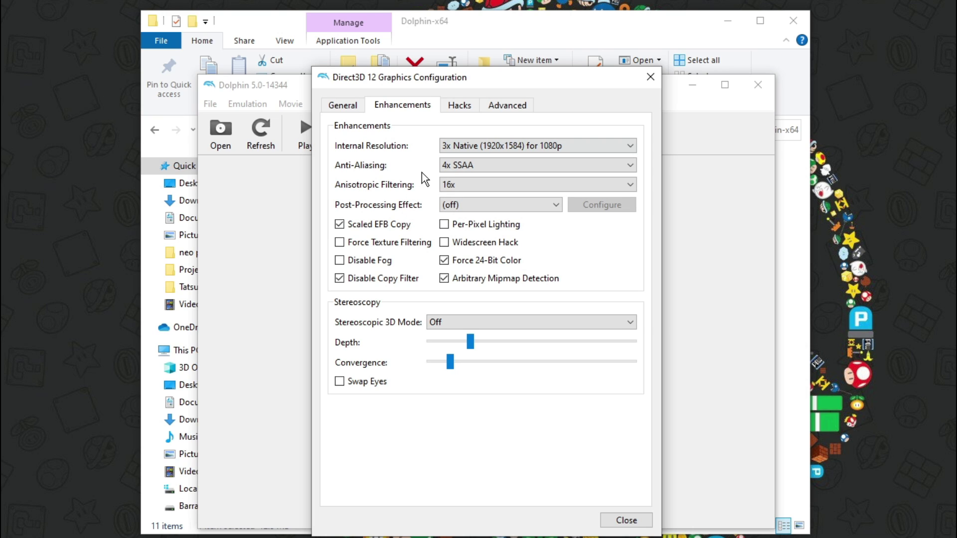
{"action": "mouse_move", "coordinate": [451, 171]}
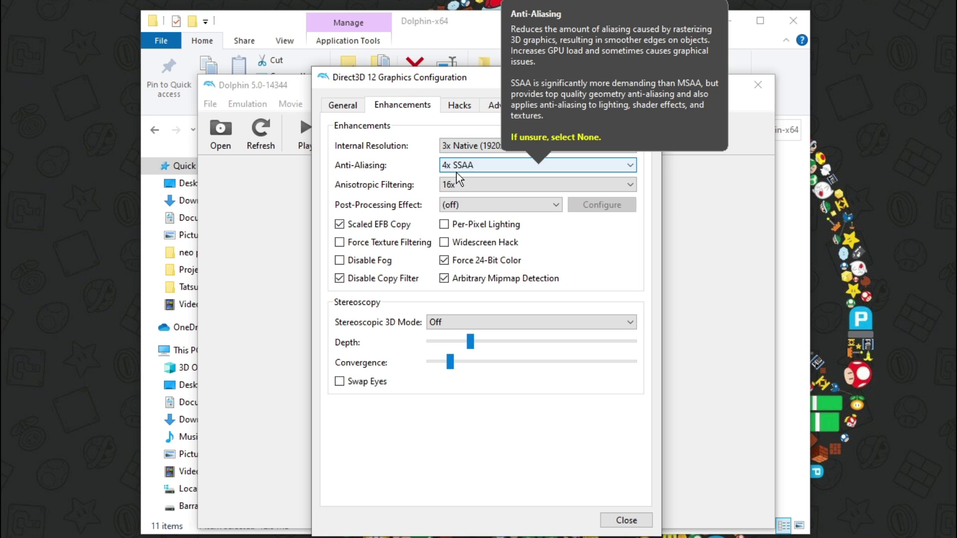
{"action": "left_click", "coordinate": [458, 169]}
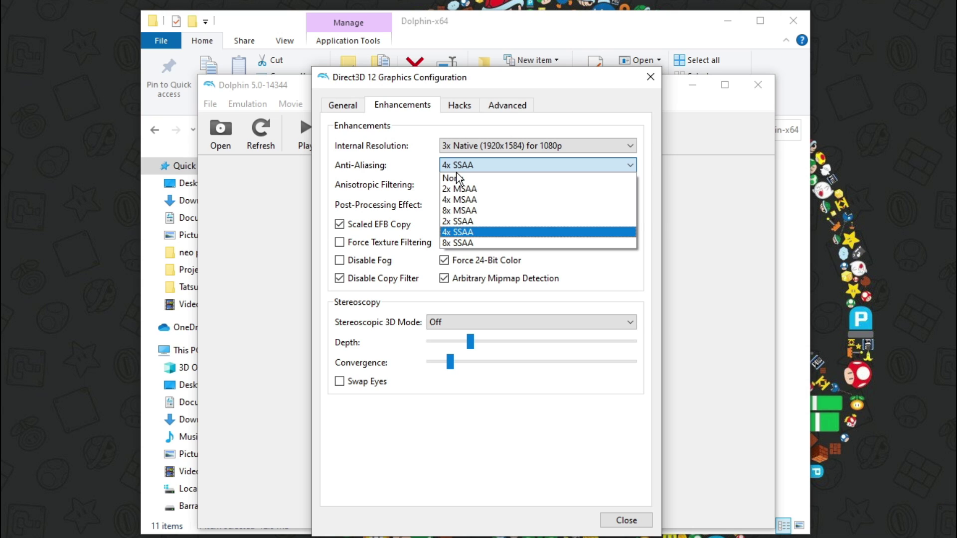
{"action": "left_click", "coordinate": [386, 185]}
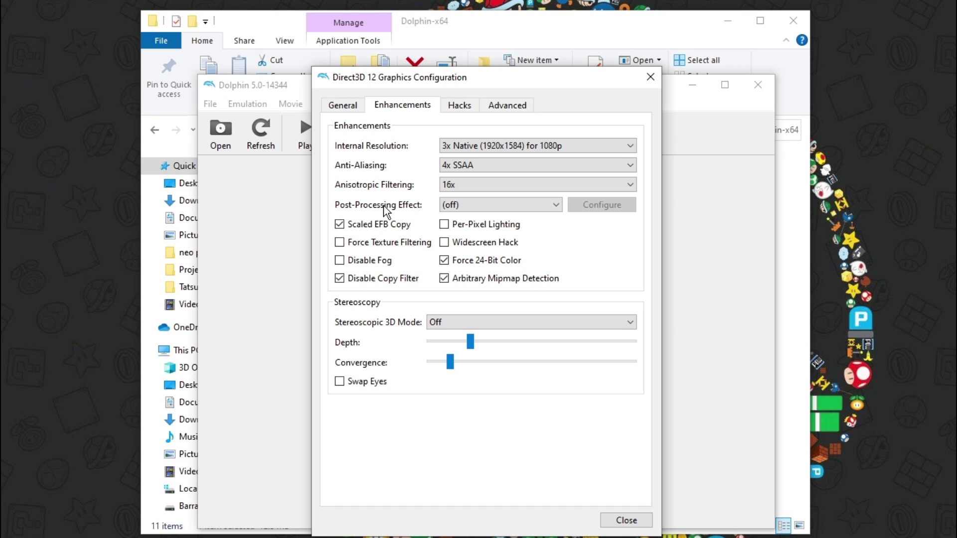
{"action": "left_click", "coordinate": [456, 185]}
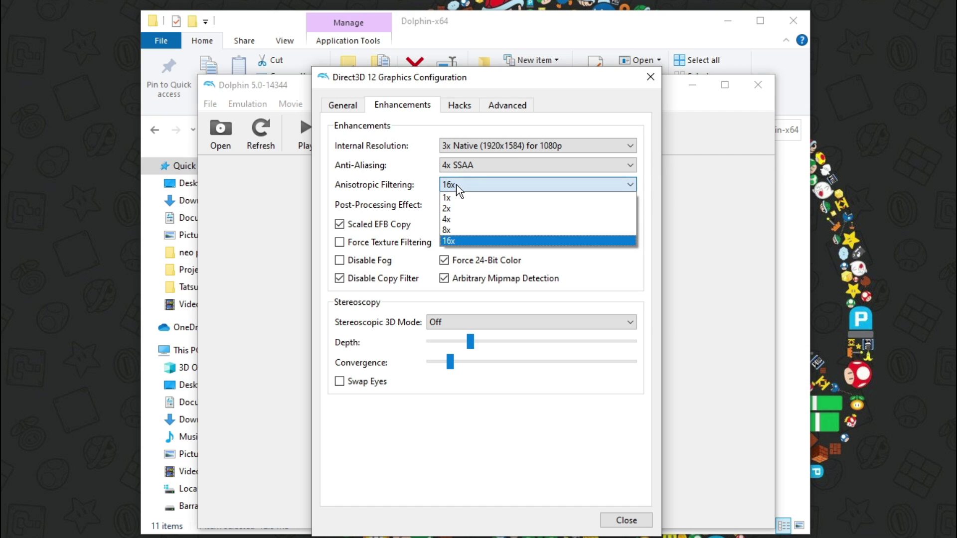
{"action": "left_click", "coordinate": [457, 186]}
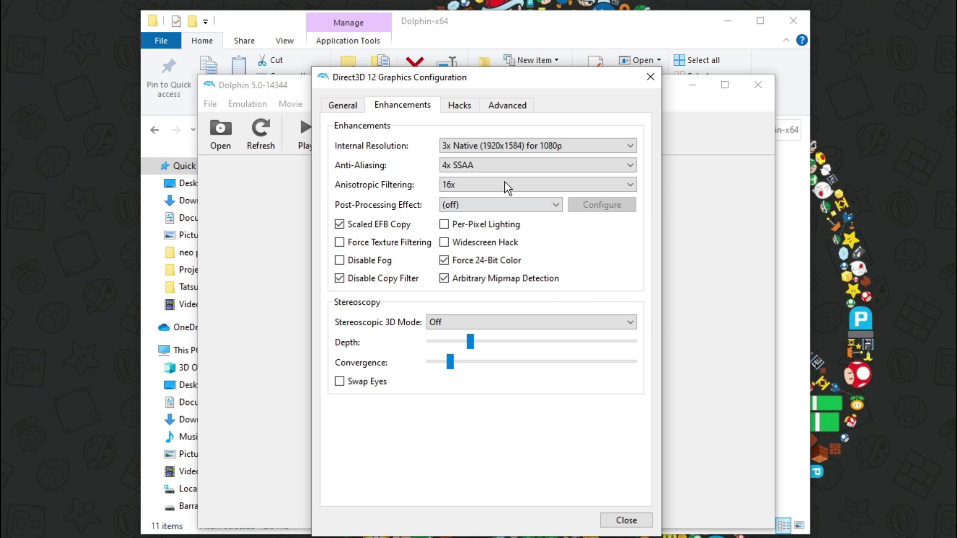
Review the Hacks and Advanced graphics settings, and close the graphics configuration.
{"action": "left_click", "coordinate": [460, 106]}
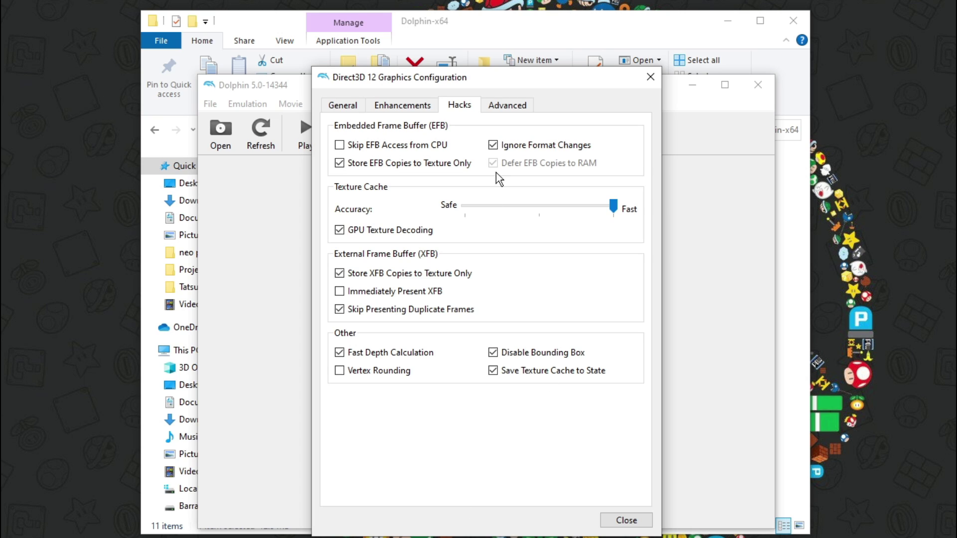
{"action": "left_click", "coordinate": [501, 112]}
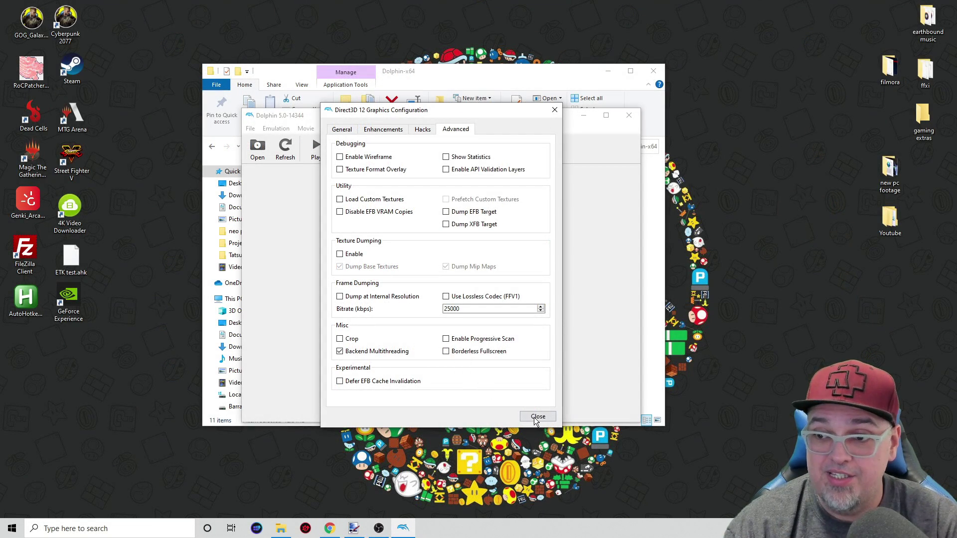
{"action": "left_click", "coordinate": [536, 418]}
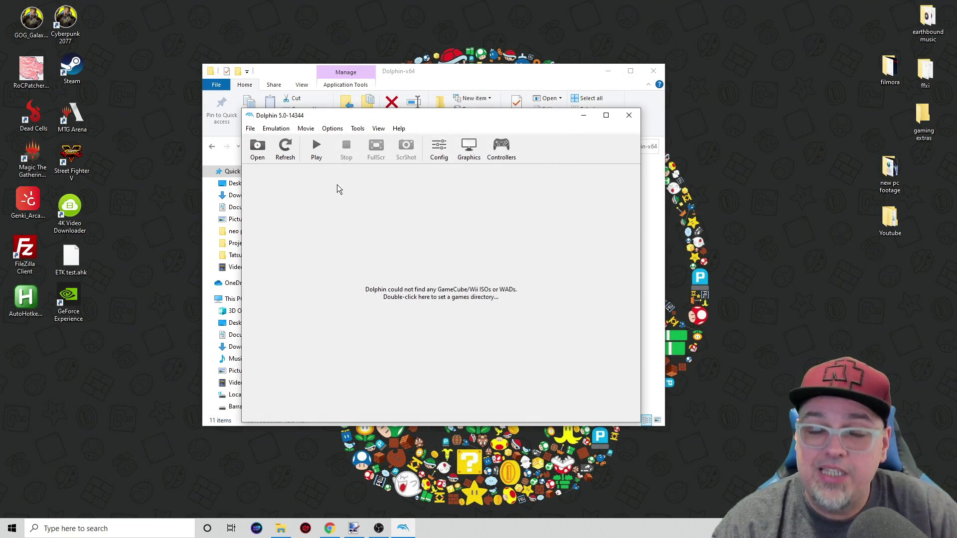
Start the game file STKE08.wbfs from the desktop folder Tatsunoko vs. Capcom - Ultimate All-Stars.
{"action": "left_click", "coordinate": [317, 152]}
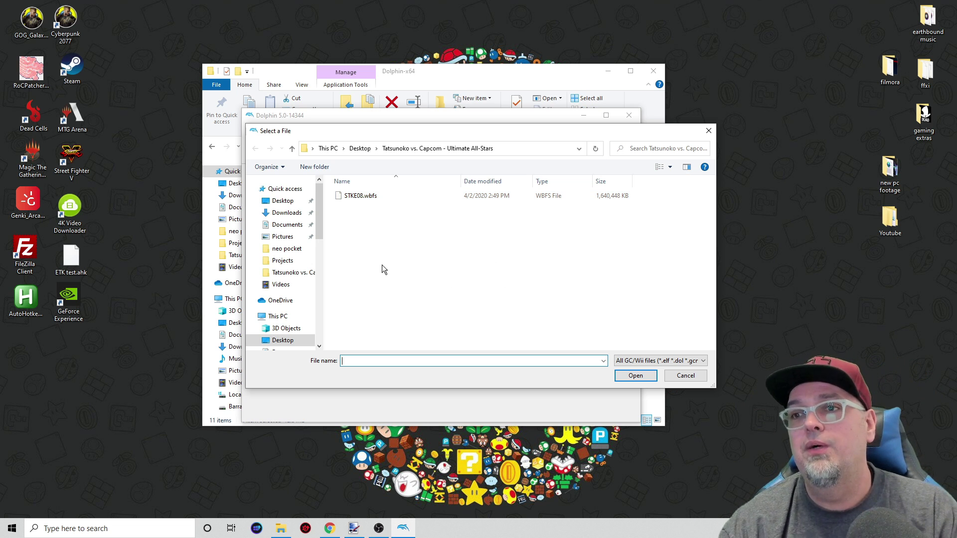
{"action": "double_click", "coordinate": [349, 199]}
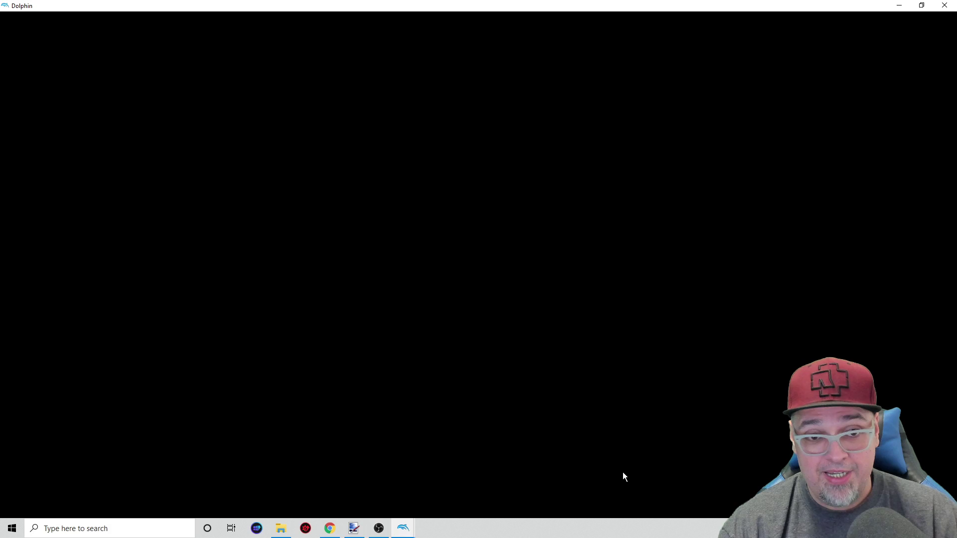